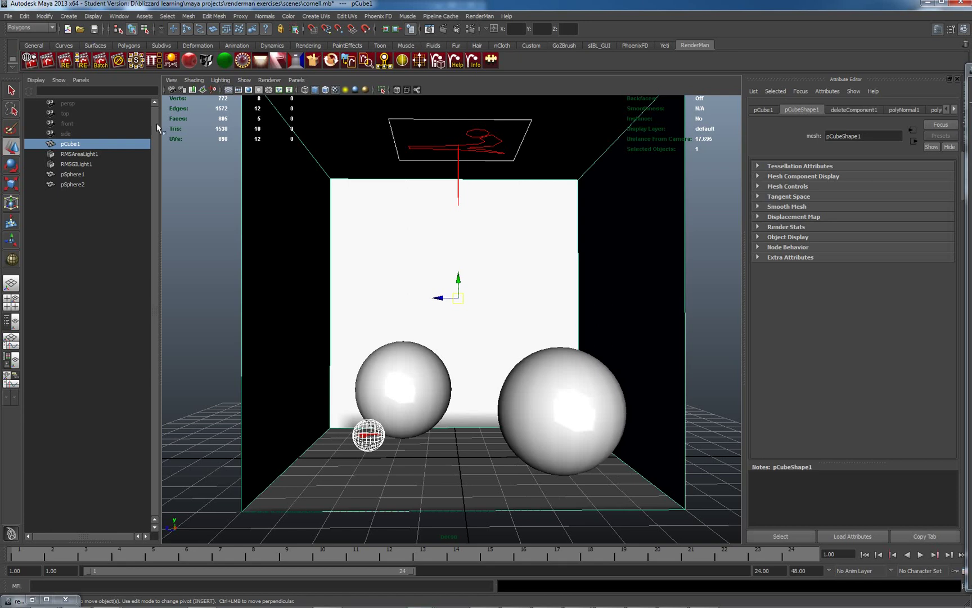
Step: Render the starting Cornell box scene with RenderMan into the it Catalog window
{"action": "left_click", "coordinate": [48, 62]}
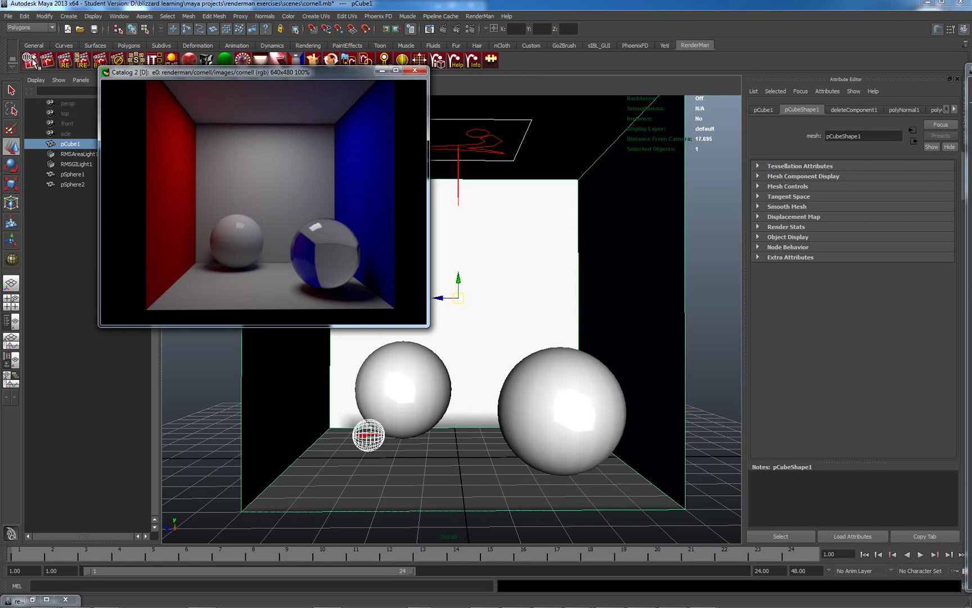
Step: Set Max Diffuse Depth to 4 in the RenderMan Globals ray tracing settings
{"action": "left_click", "coordinate": [33, 61]}
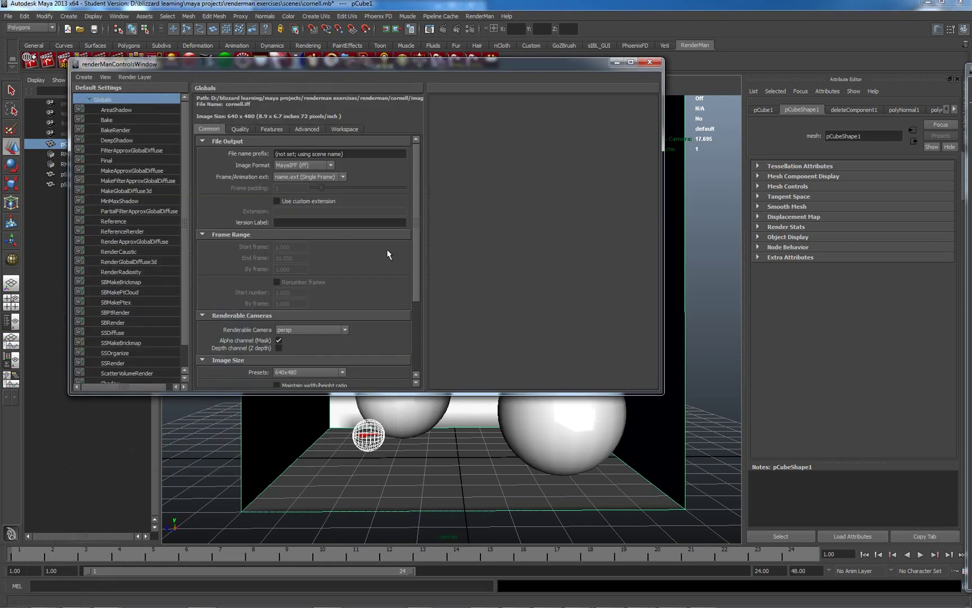
{"action": "left_click", "coordinate": [272, 129]}
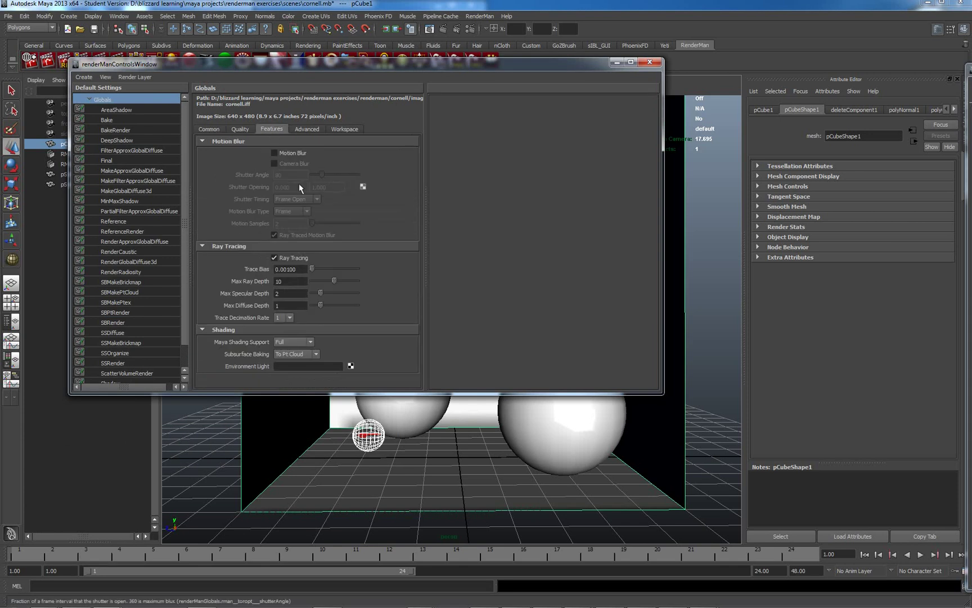
{"action": "left_click", "coordinate": [291, 306]}
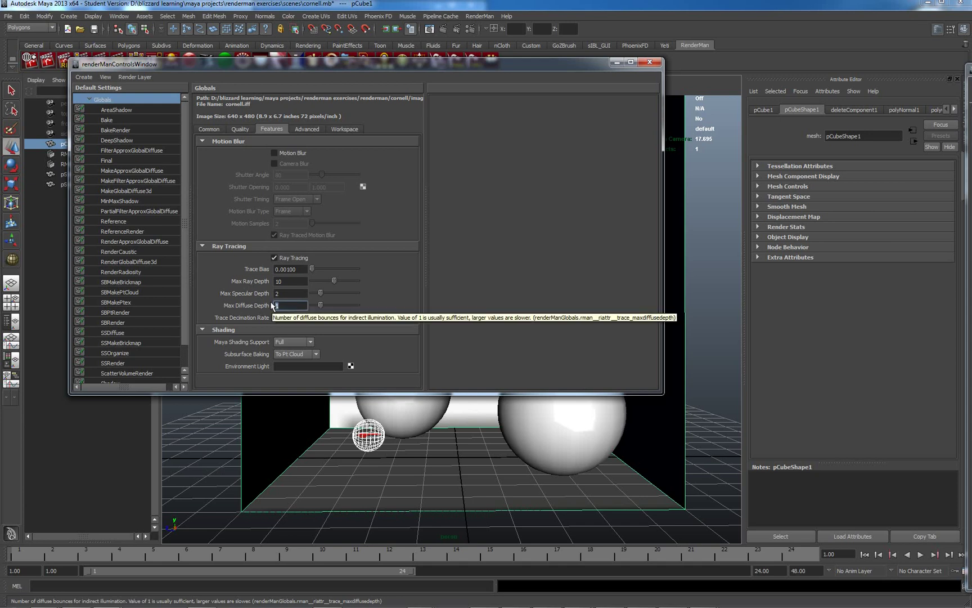
{"action": "type", "text": "4"}
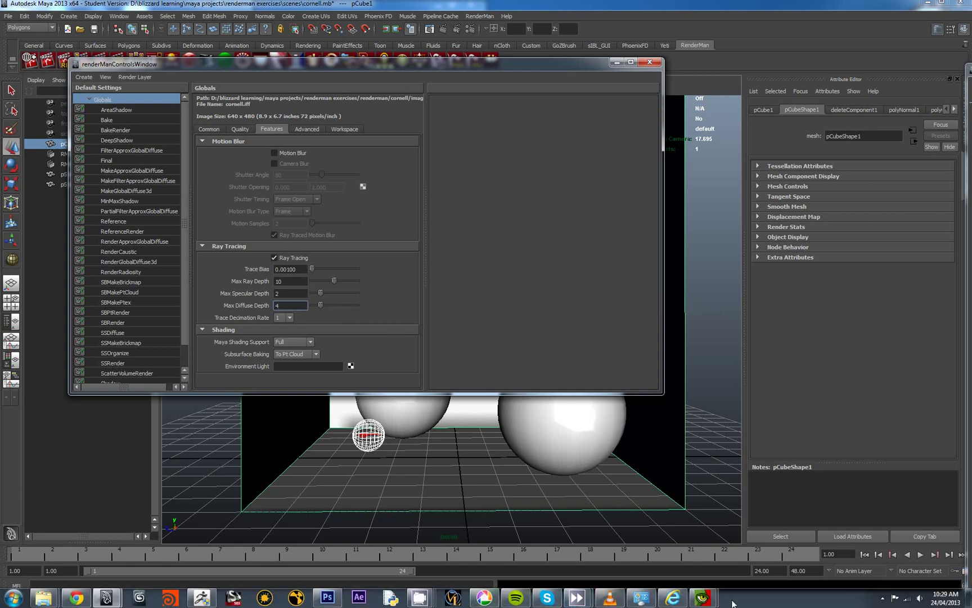
Step: Bring the cornell render view back up and set it Always on Top
{"action": "mouse_move", "coordinate": [697, 598]}
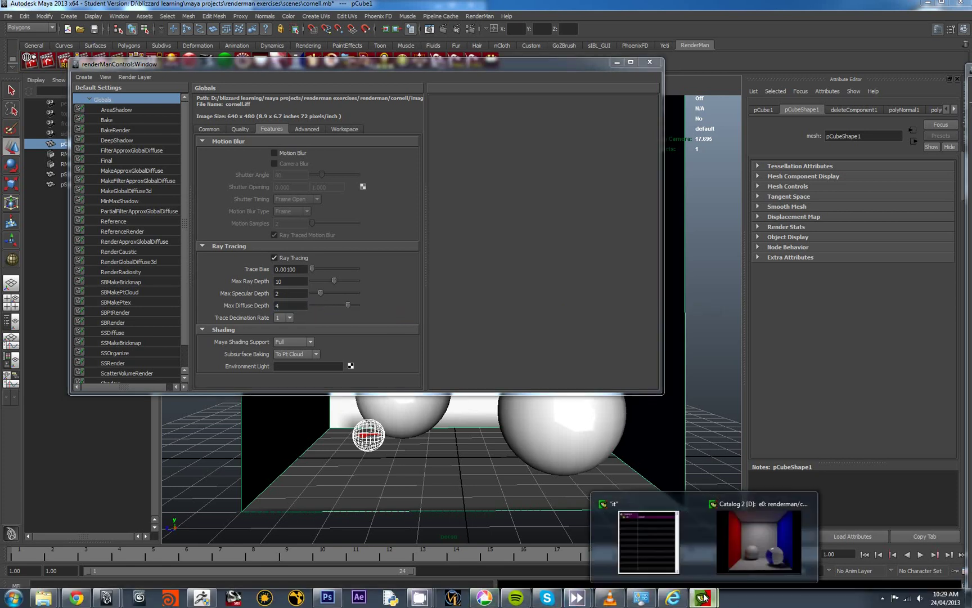
{"action": "left_click", "coordinate": [743, 552]}
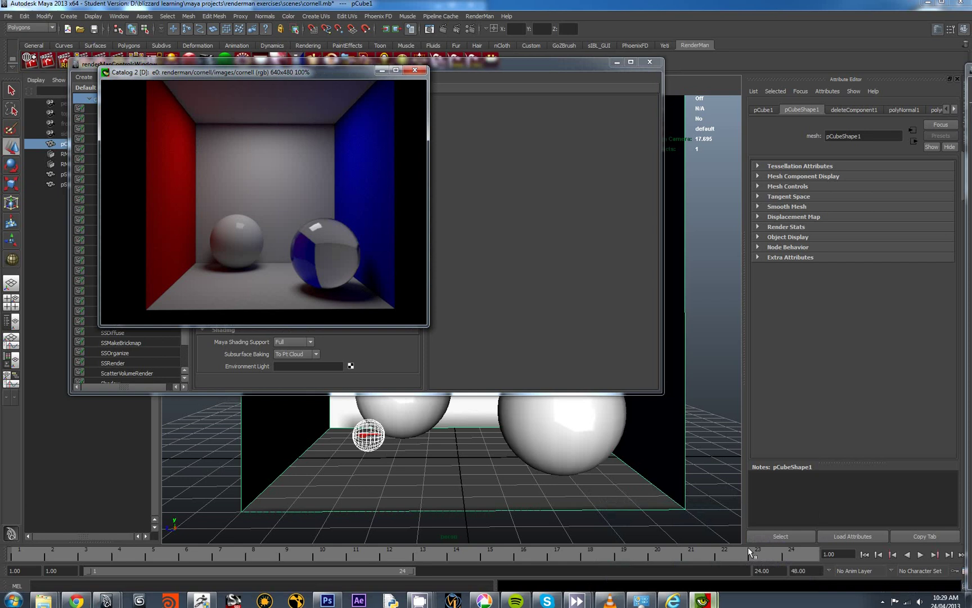
{"action": "right_click", "coordinate": [241, 144]}
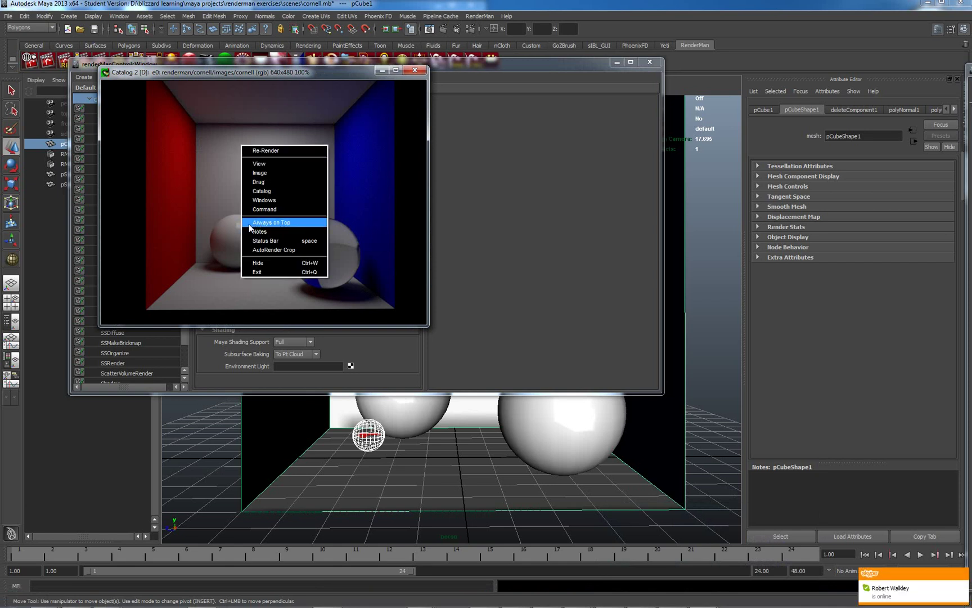
{"action": "left_click", "coordinate": [250, 222]}
Step: Open the it catalog and move the render view beside it
{"action": "mouse_move", "coordinate": [716, 595]}
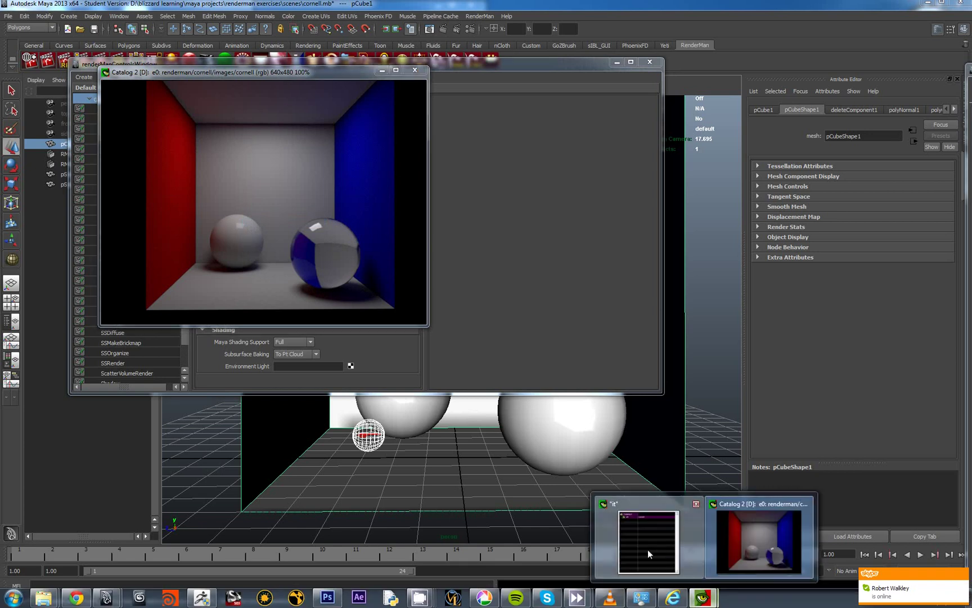
{"action": "left_click", "coordinate": [648, 551]}
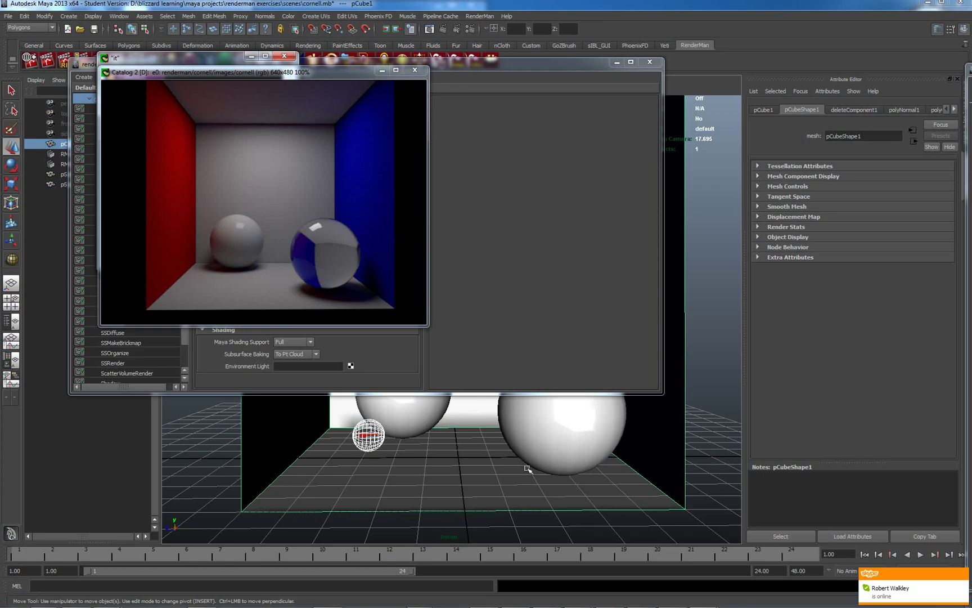
{"action": "left_click_drag", "start_coordinate": [270, 71], "coordinate": [528, 52]}
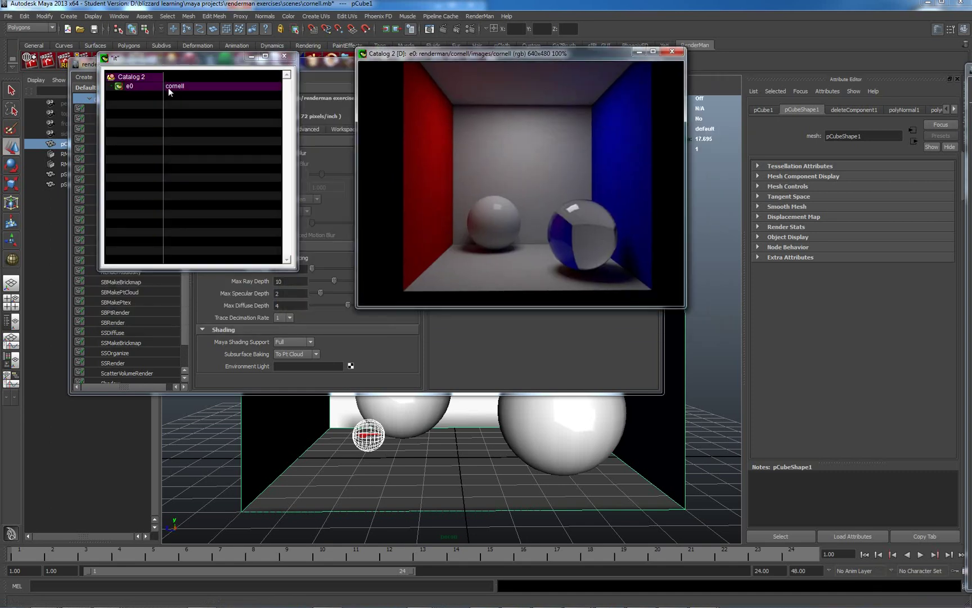
Step: Re-Render the scene with the deeper diffuse bounces as render e1
{"action": "right_click", "coordinate": [551, 177]}
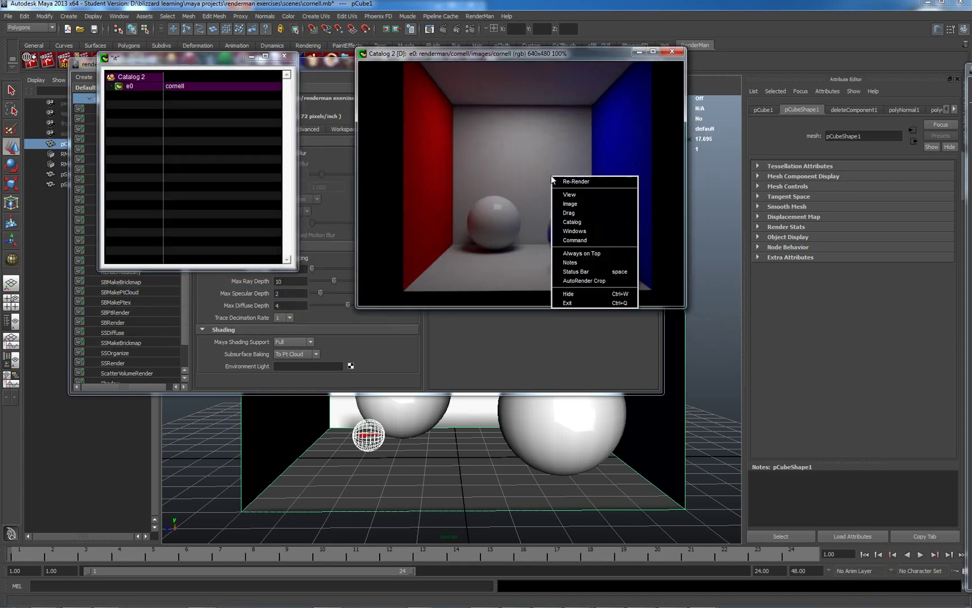
{"action": "mouse_move", "coordinate": [582, 234]}
{"action": "left_click", "coordinate": [575, 180]}
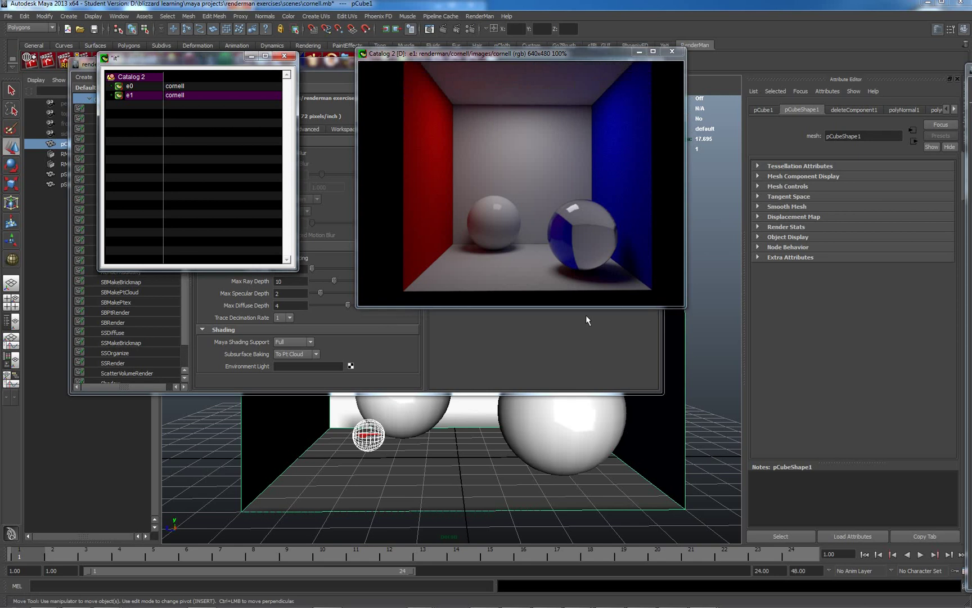
Step: Flip between the e0 and e1 renders in the catalog, ending on e1
{"action": "left_click", "coordinate": [195, 86]}
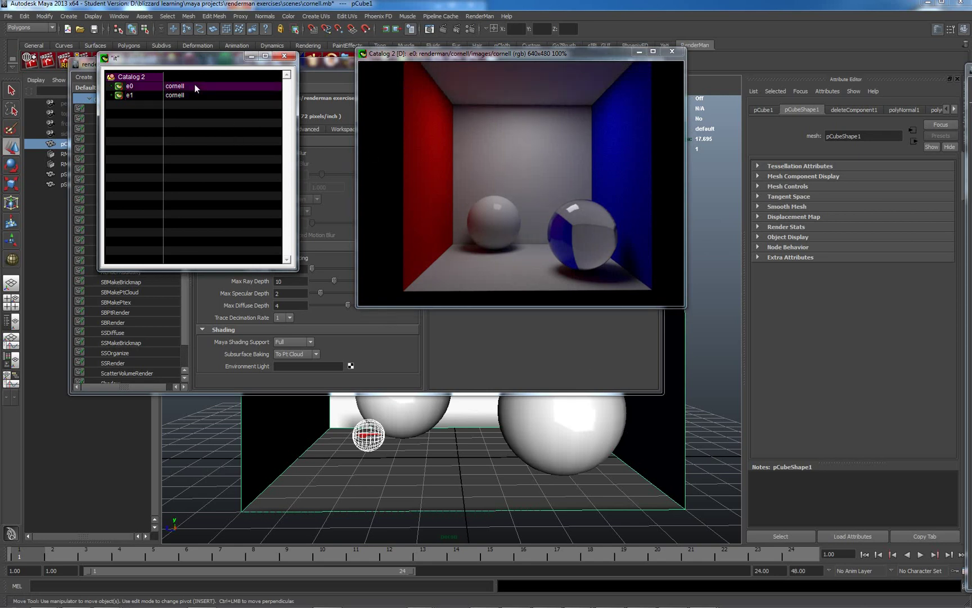
{"action": "left_click", "coordinate": [194, 96]}
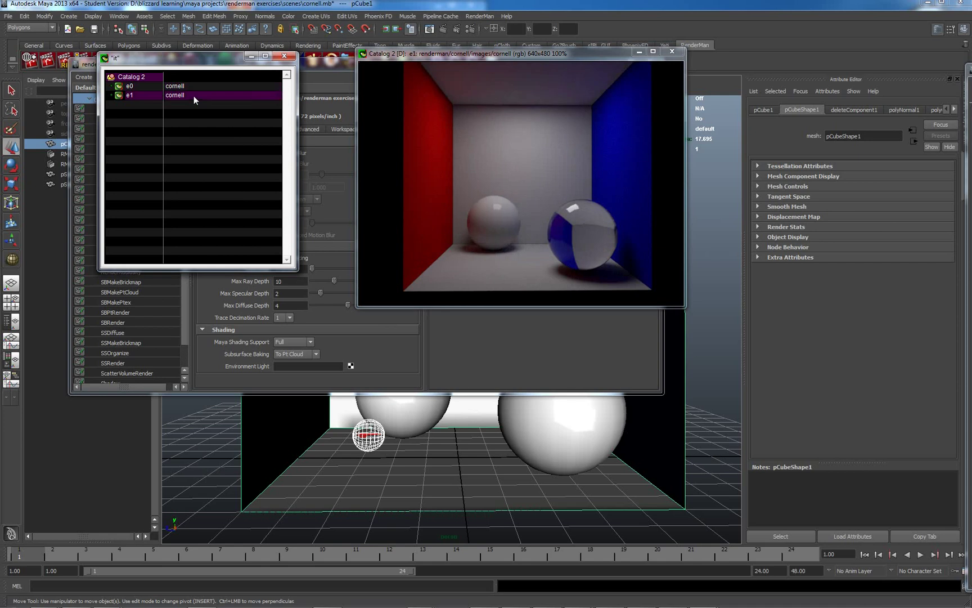
{"action": "left_click", "coordinate": [195, 87]}
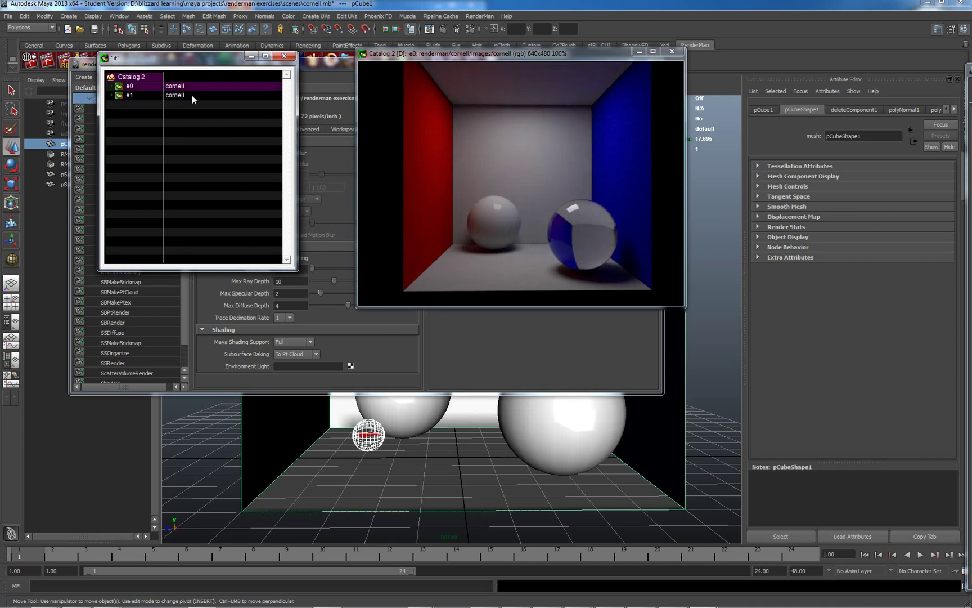
{"action": "left_click", "coordinate": [193, 95]}
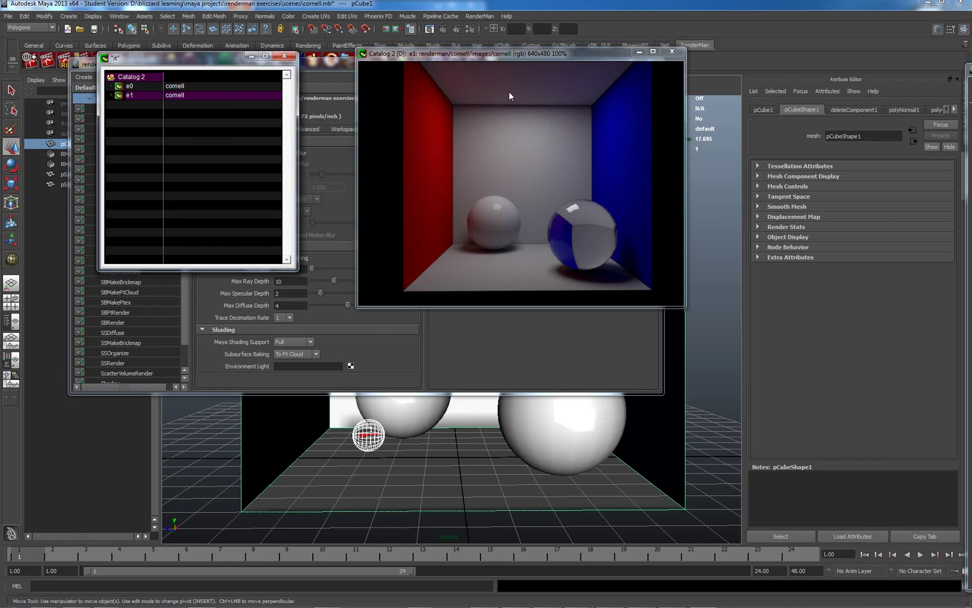
Step: Show RMSMatte4's attributes and replace its 0.50 Diffuse Gain with 0.95
{"action": "left_click", "coordinate": [485, 479]}
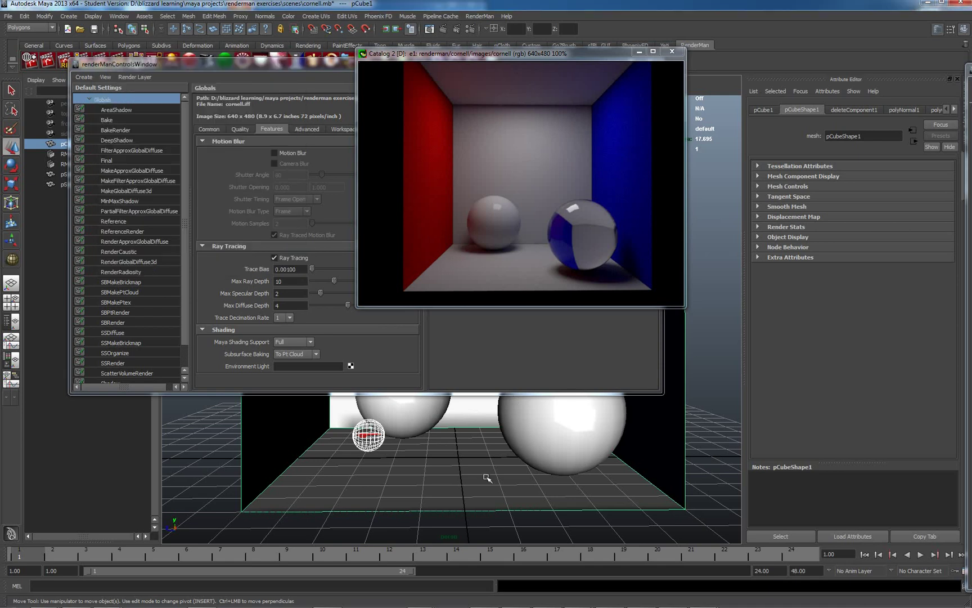
{"action": "left_click", "coordinate": [954, 109]}
{"action": "left_click", "coordinate": [954, 109]}
{"action": "left_click", "coordinate": [954, 109]}
{"action": "left_click", "coordinate": [886, 109]}
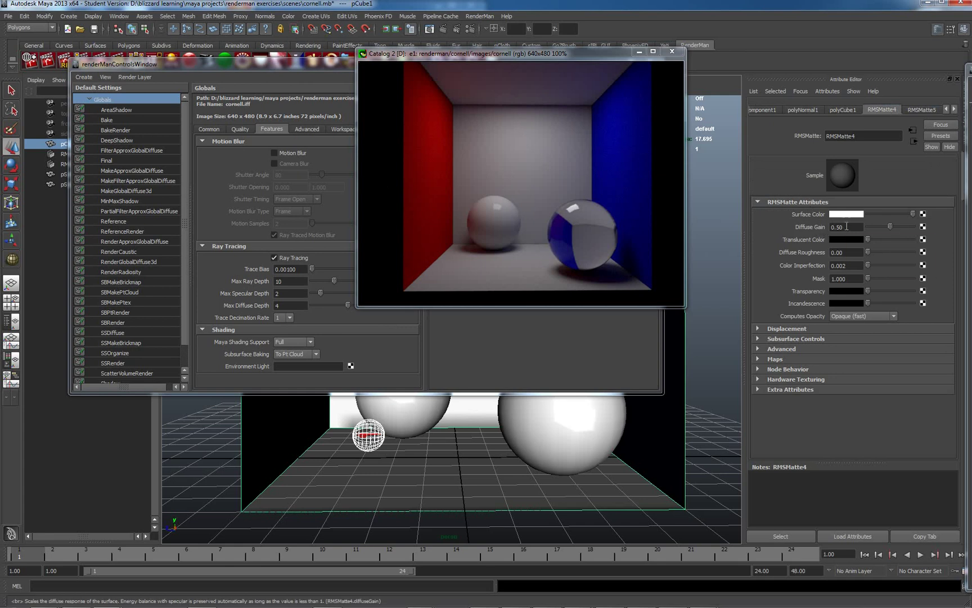
{"action": "mouse_move", "coordinate": [847, 226]}
{"action": "left_click", "coordinate": [847, 226]}
{"action": "left_click_drag", "start_coordinate": [848, 227], "coordinate": [832, 227]}
Step: Confirm the 0.95 Diffuse Gain and re-render the scene as e2
{"action": "key", "text": "Return"}
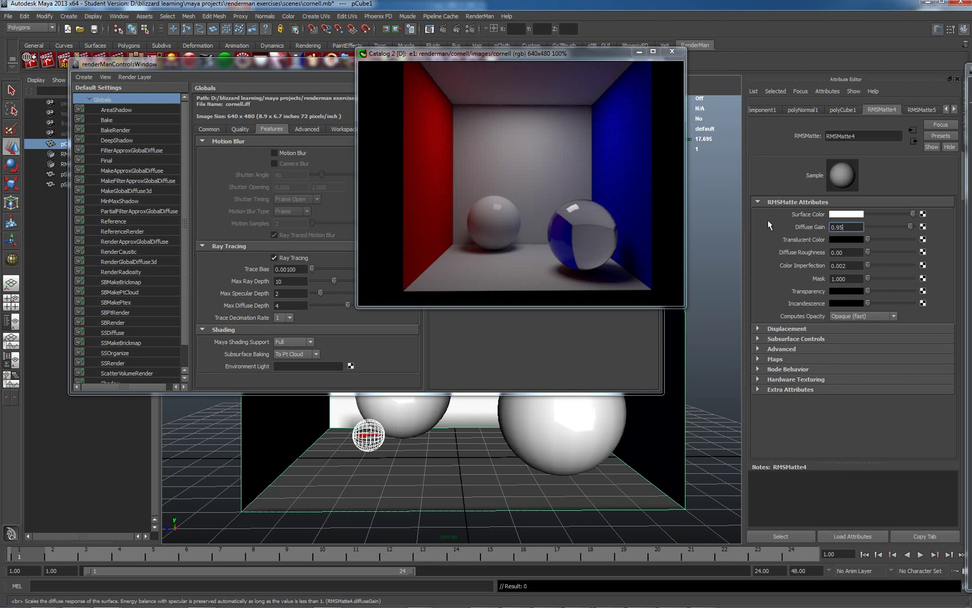
{"action": "right_click", "coordinate": [501, 137]}
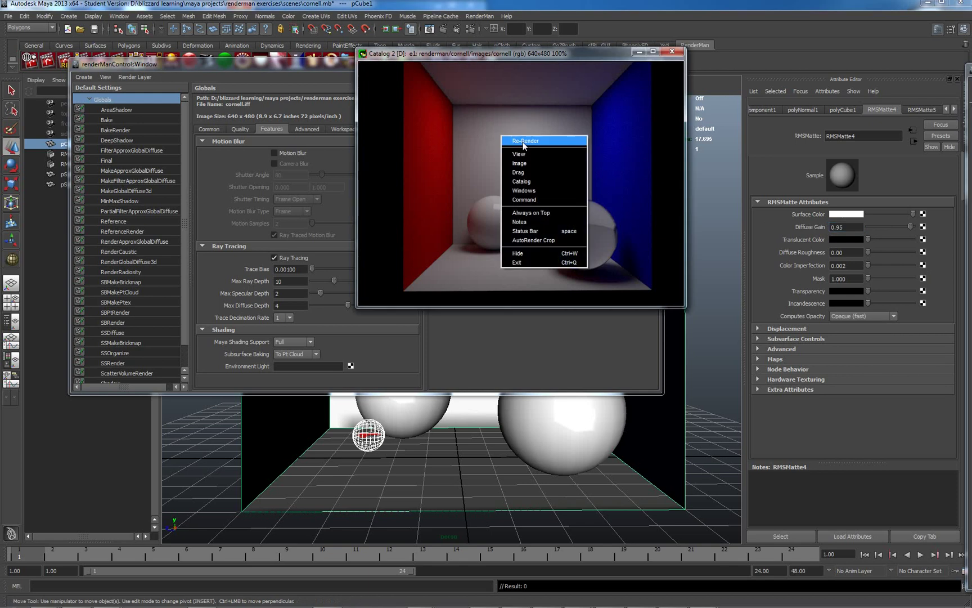
{"action": "left_click", "coordinate": [511, 142]}
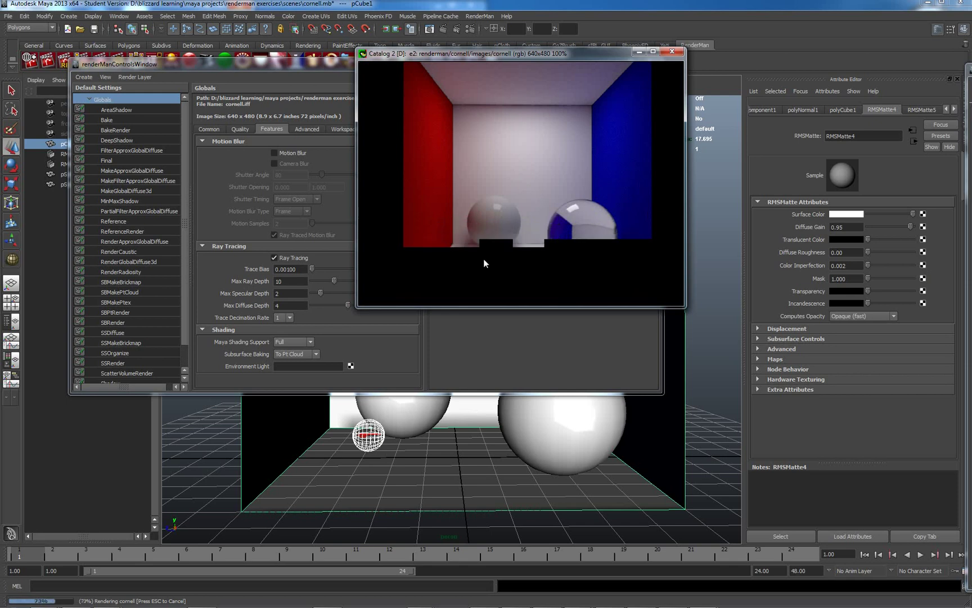
Step: Compare the e0, e1 and e2 renders in the catalog, leaving e2 displayed
{"action": "mouse_move", "coordinate": [537, 593]}
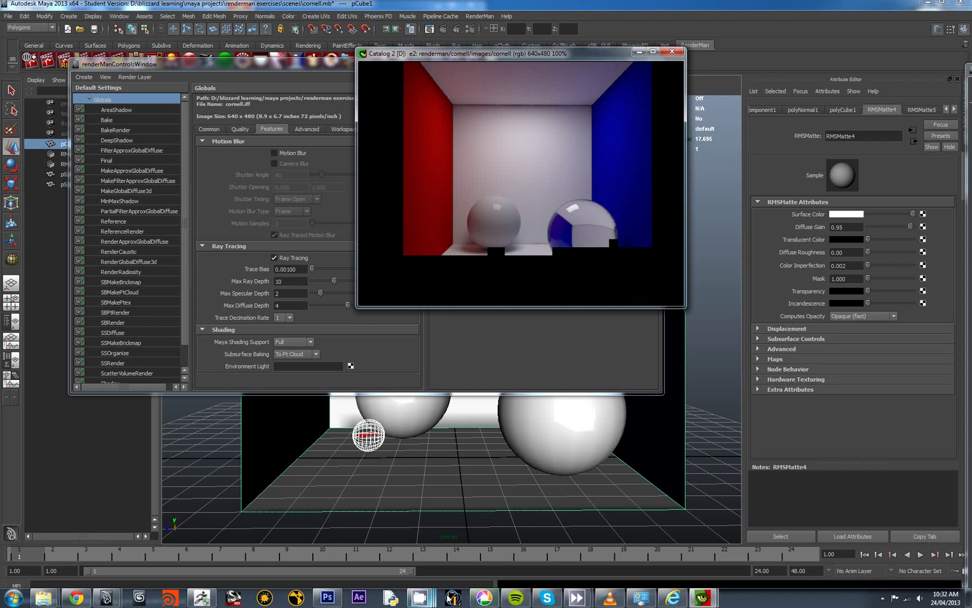
{"action": "mouse_move", "coordinate": [717, 603]}
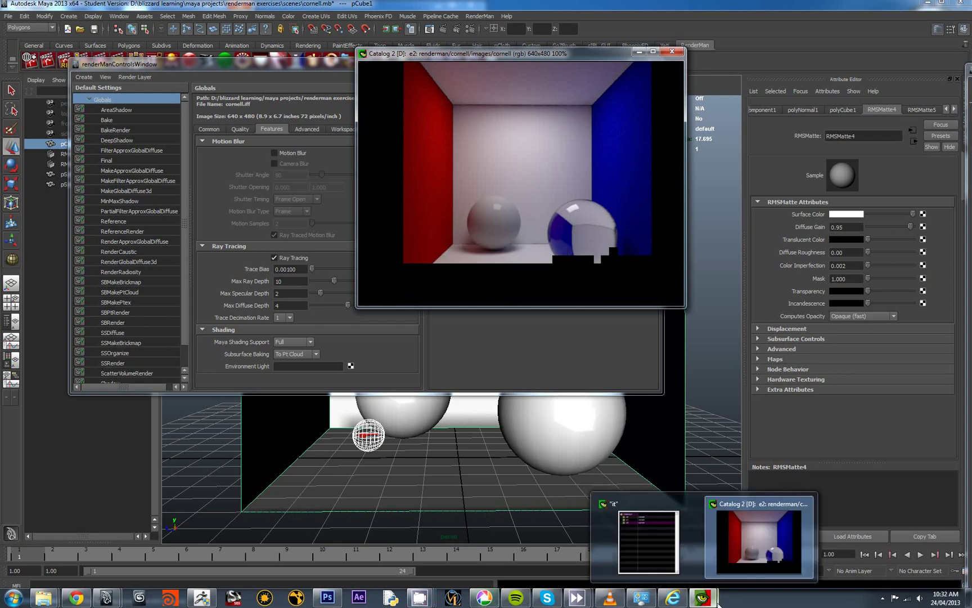
{"action": "left_click", "coordinate": [668, 556]}
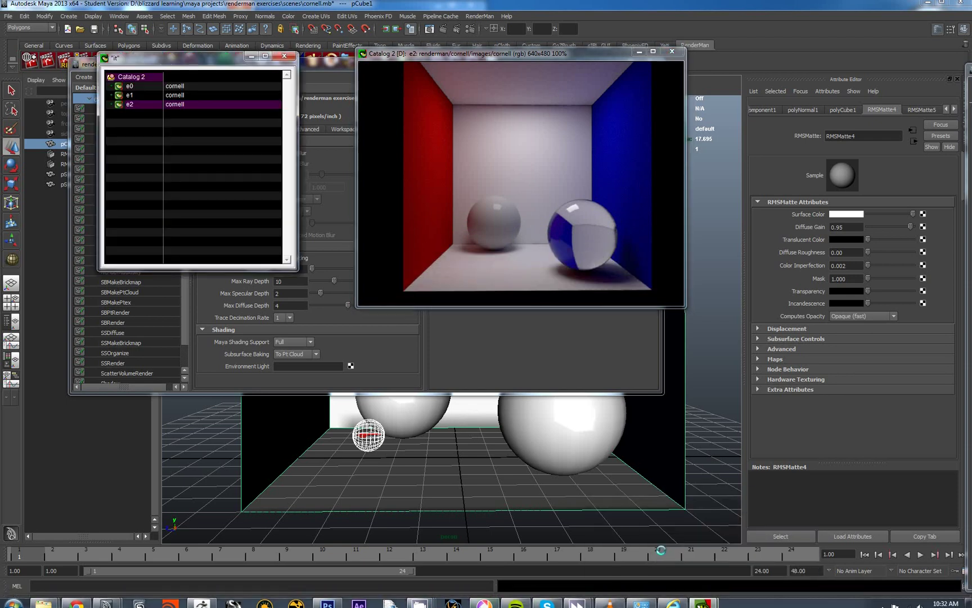
{"action": "left_click", "coordinate": [202, 86]}
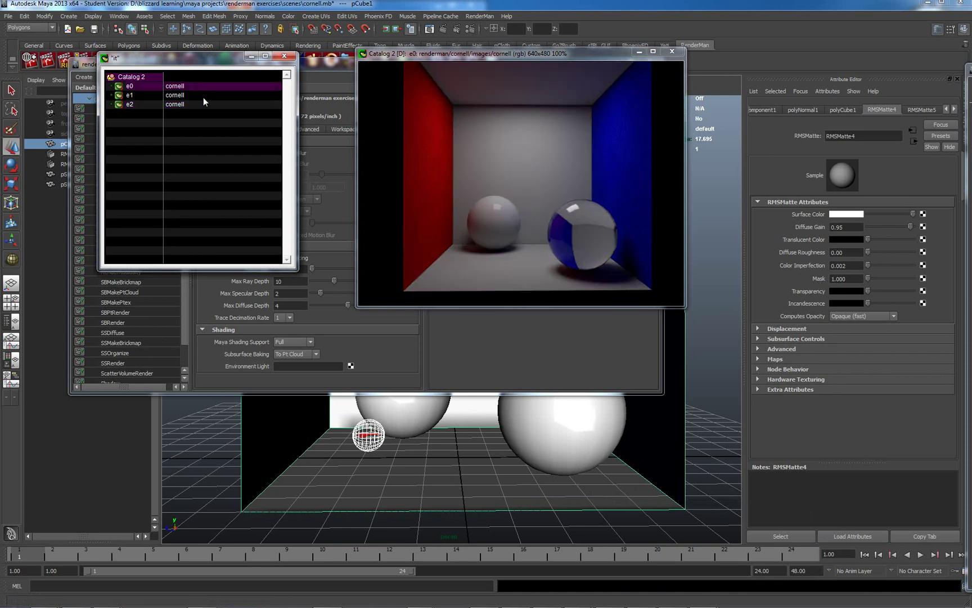
{"action": "left_click", "coordinate": [203, 97]}
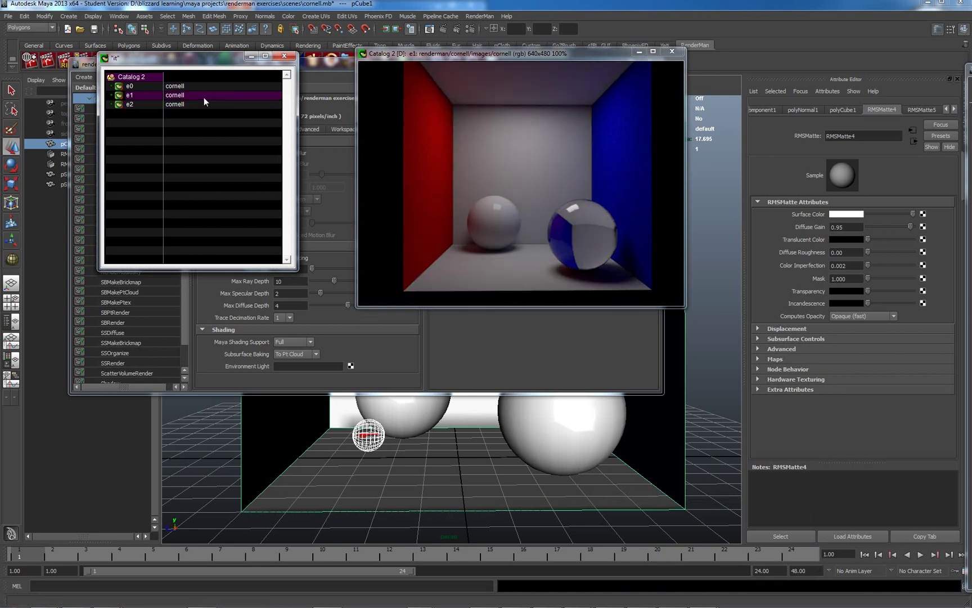
{"action": "left_click", "coordinate": [200, 105]}
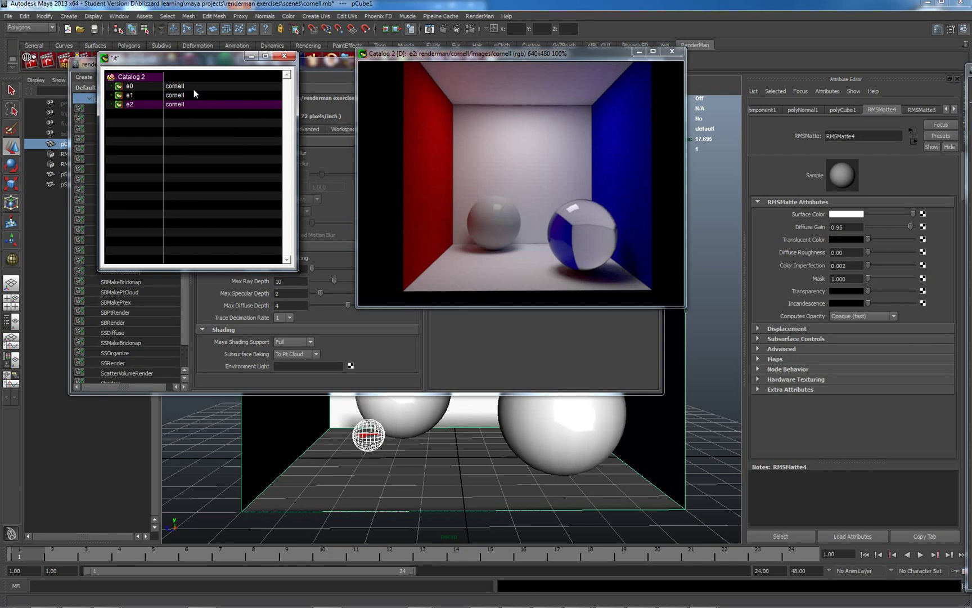
{"action": "left_click", "coordinate": [192, 87]}
{"action": "left_click", "coordinate": [201, 105]}
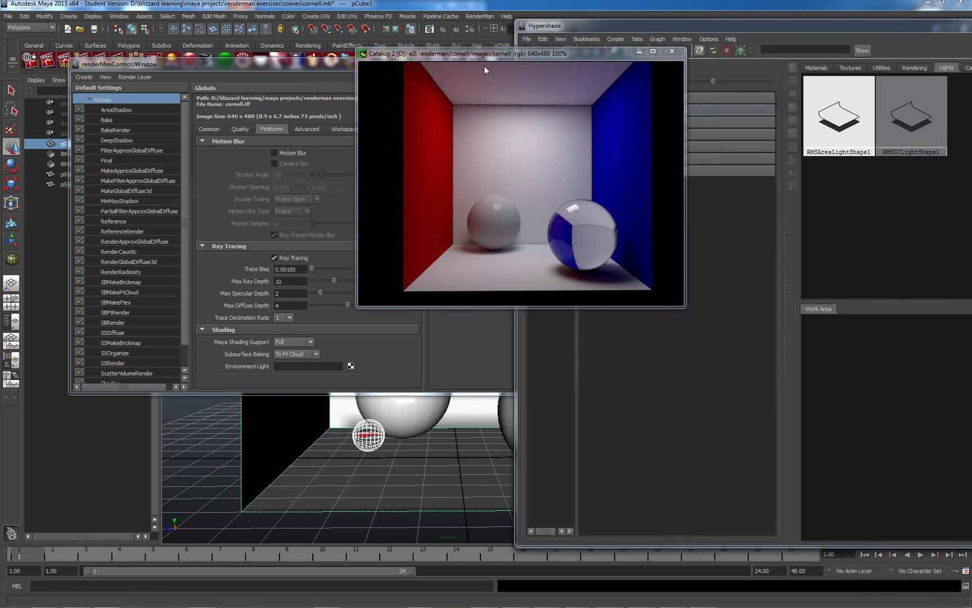
Step: Create an RMSCausticLight in Hypershade and raise it to Y 0.858
{"action": "left_click_drag", "start_coordinate": [483, 56], "coordinate": [219, 17]}
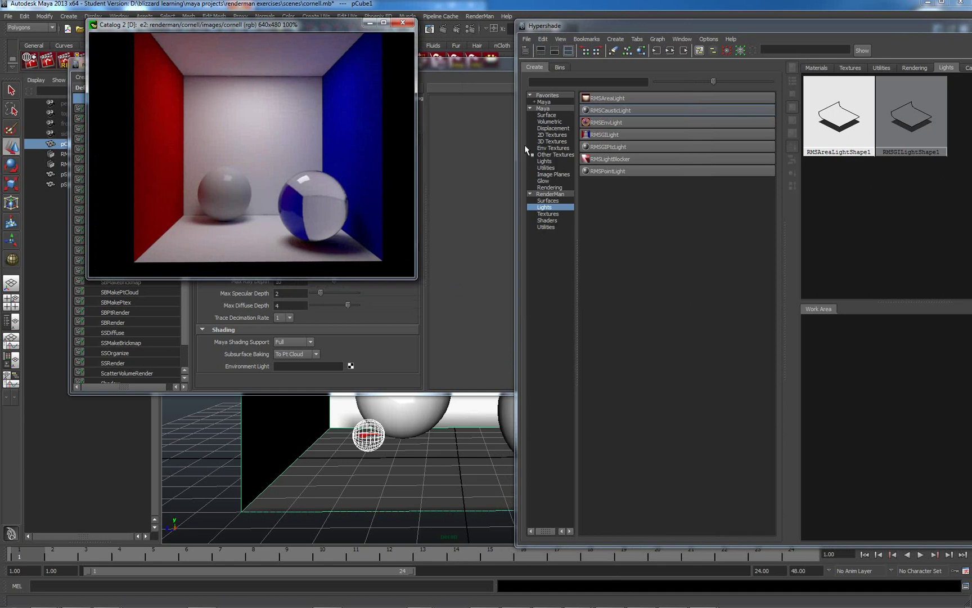
{"action": "left_click", "coordinate": [610, 109]}
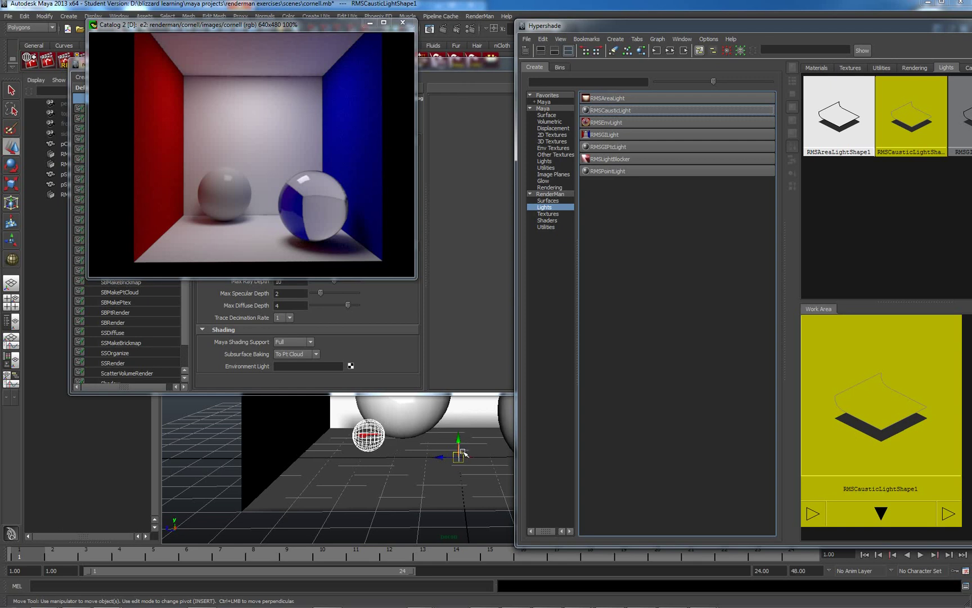
{"action": "left_click", "coordinate": [458, 438]}
{"action": "left_click_drag", "start_coordinate": [459, 439], "coordinate": [459, 411]}
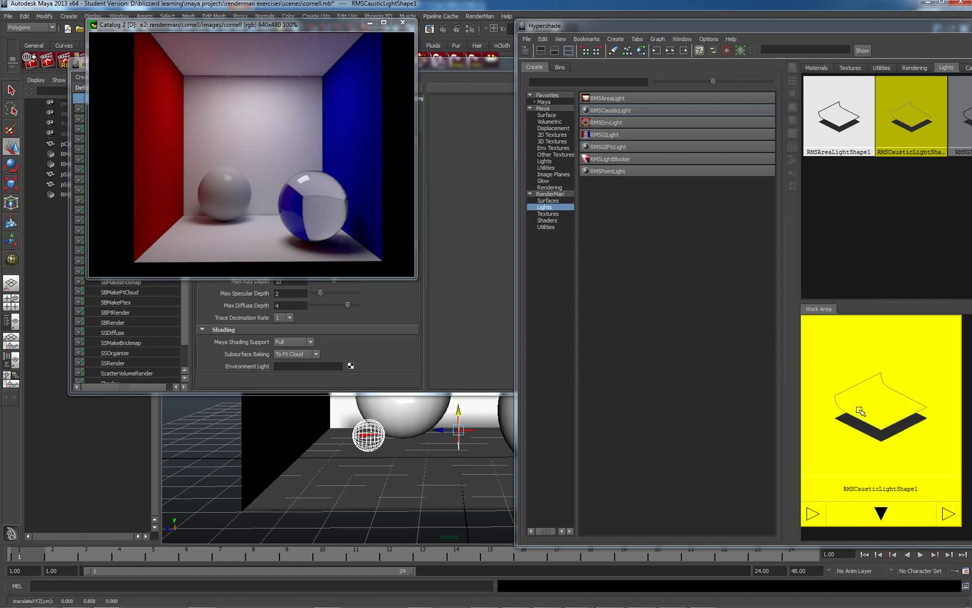
Step: Link the caustic light with the box and both spheres, then close Hypershade
{"action": "key", "text": "ctrl+z"}
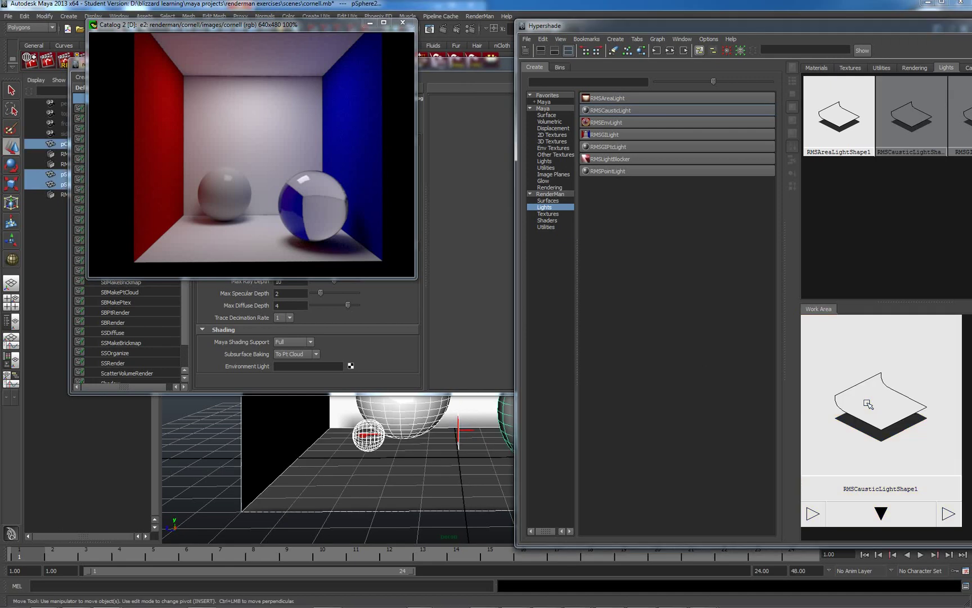
{"action": "right_click_drag", "start_coordinate": [867, 403], "coordinate": [883, 404]}
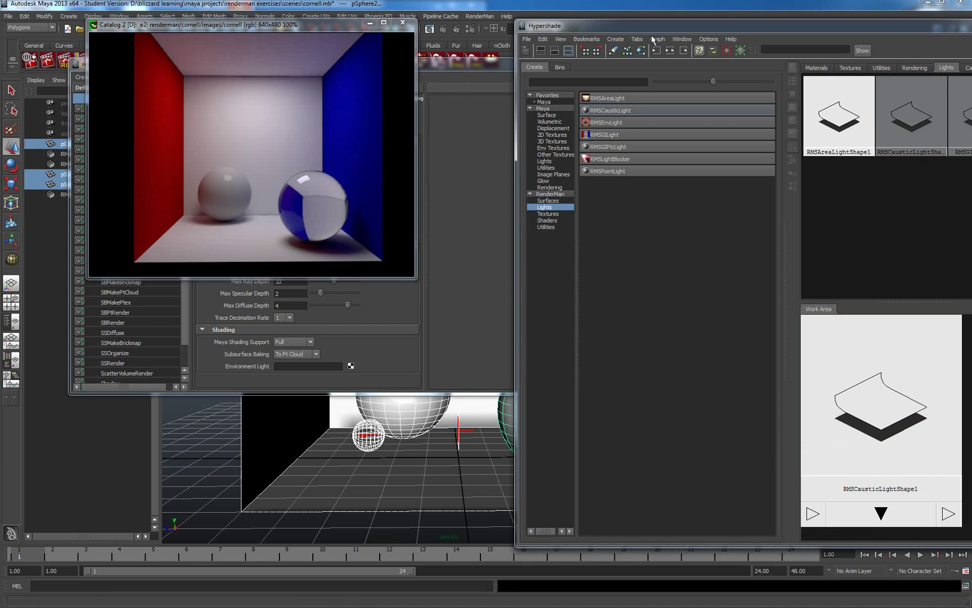
{"action": "key", "text": "alt+F4"}
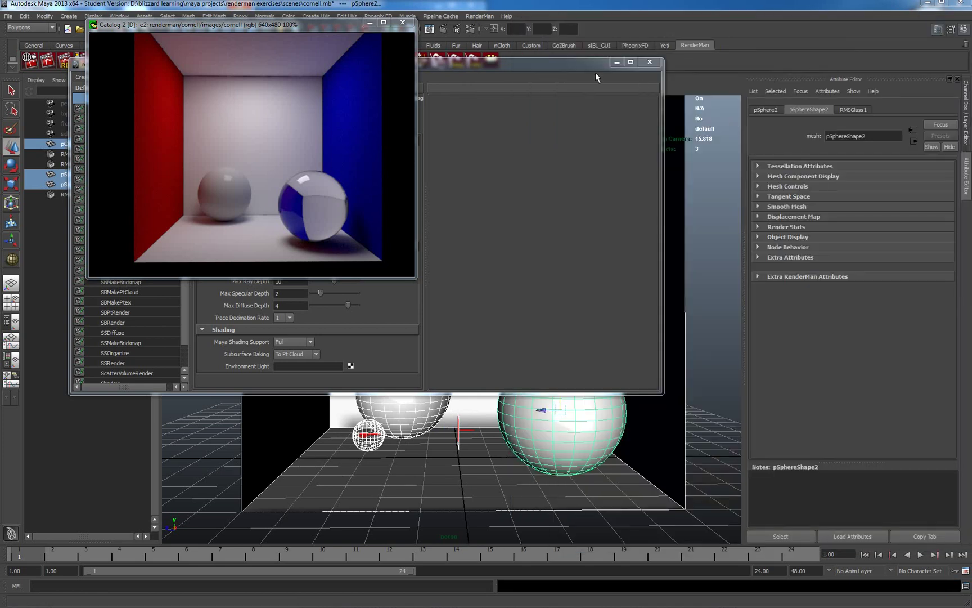
{"action": "left_click_drag", "start_coordinate": [593, 64], "coordinate": [802, 95]}
Step: Re-Render the Cornell box with the caustic light as render e3
{"action": "left_click_drag", "start_coordinate": [331, 22], "coordinate": [679, 58]}
{"action": "right_click", "coordinate": [606, 172]}
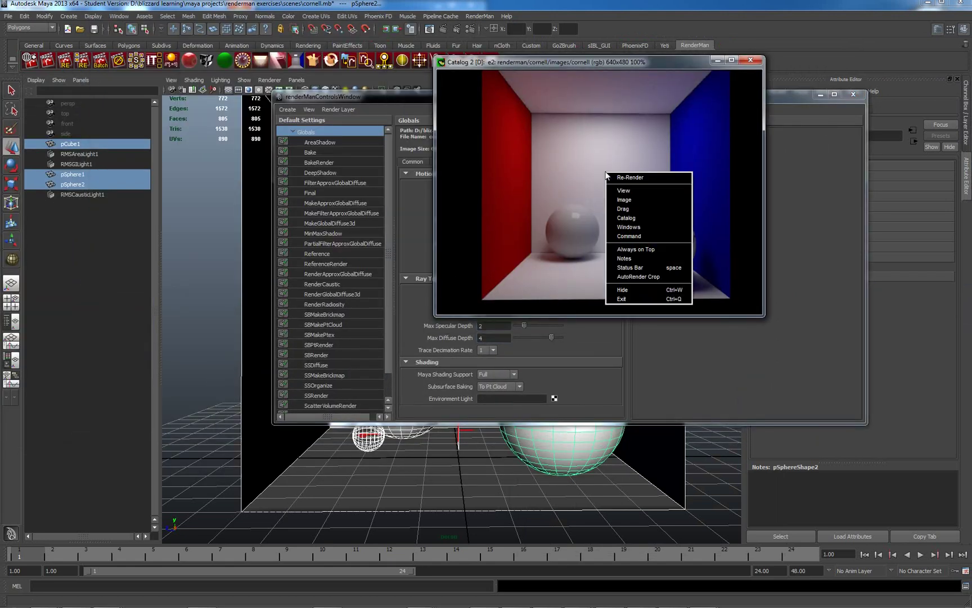
{"action": "left_click", "coordinate": [623, 178]}
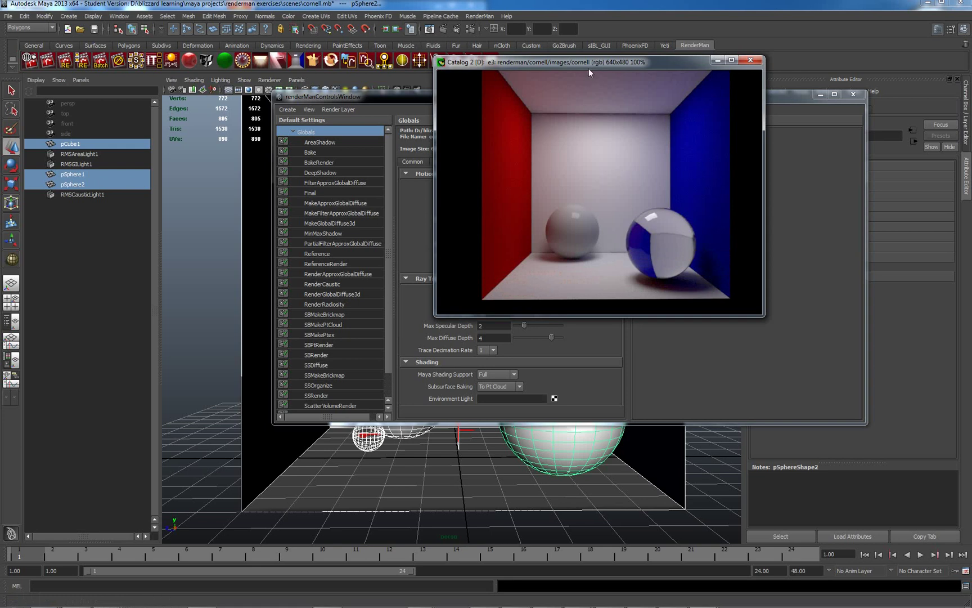
Step: Set the Final pass Photon lifetime to file
{"action": "left_click_drag", "start_coordinate": [588, 66], "coordinate": [784, 58]}
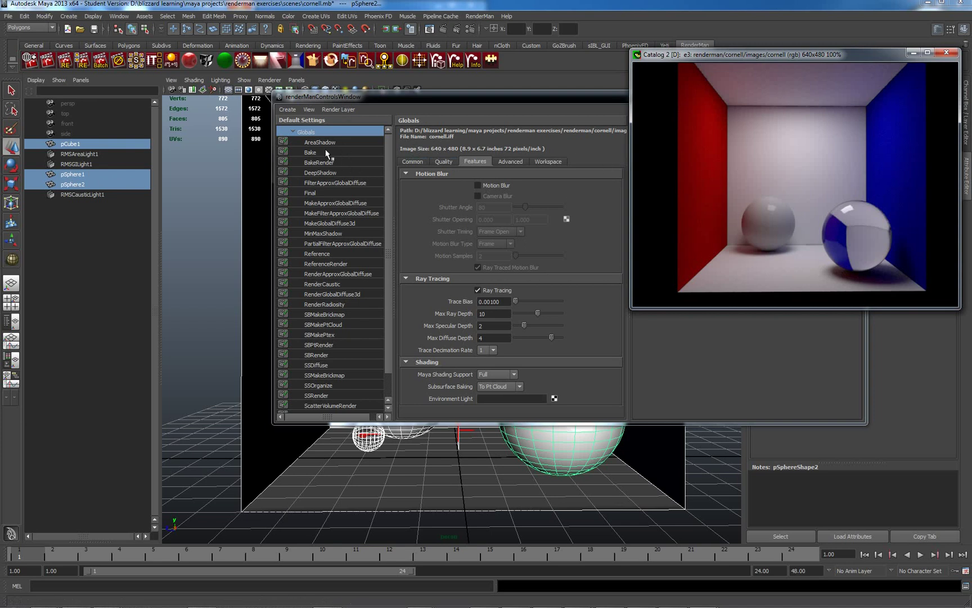
{"action": "left_click", "coordinate": [314, 191]}
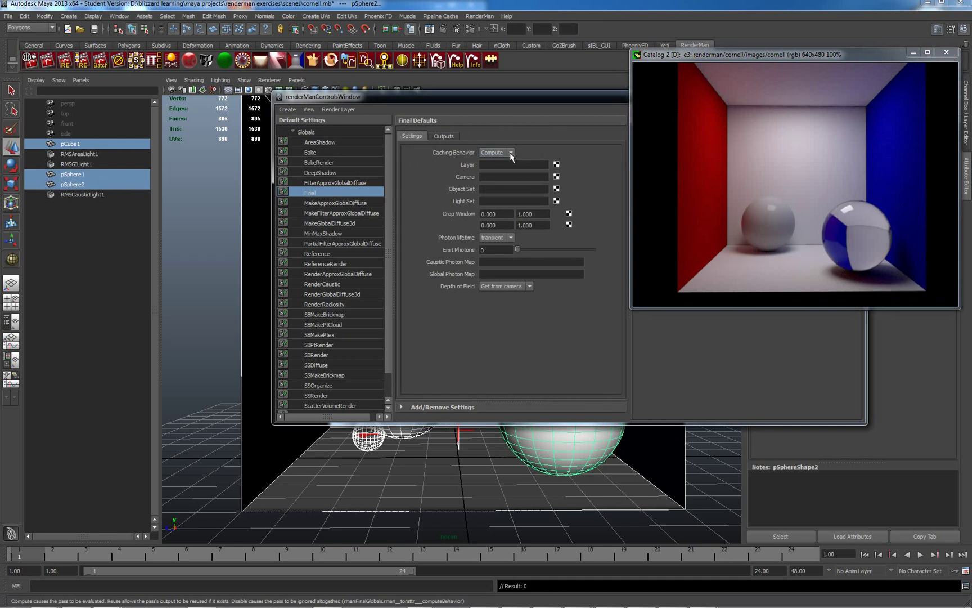
{"action": "left_click", "coordinate": [495, 238]}
{"action": "left_click", "coordinate": [484, 253]}
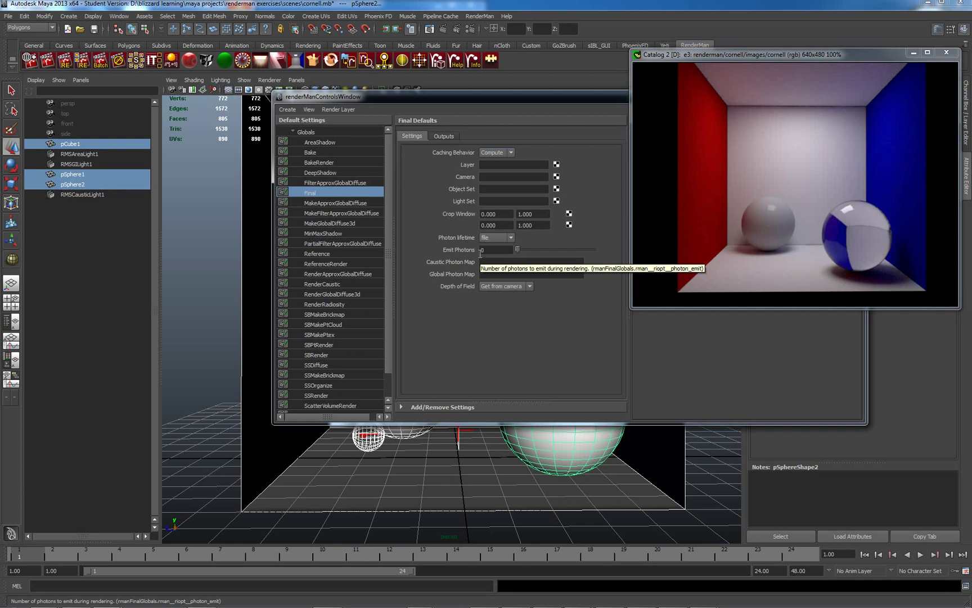
Step: Emit 10000 photons and name the caustic and global photon maps 'marks caustics' and 'global photons'
{"action": "left_click", "coordinate": [482, 250]}
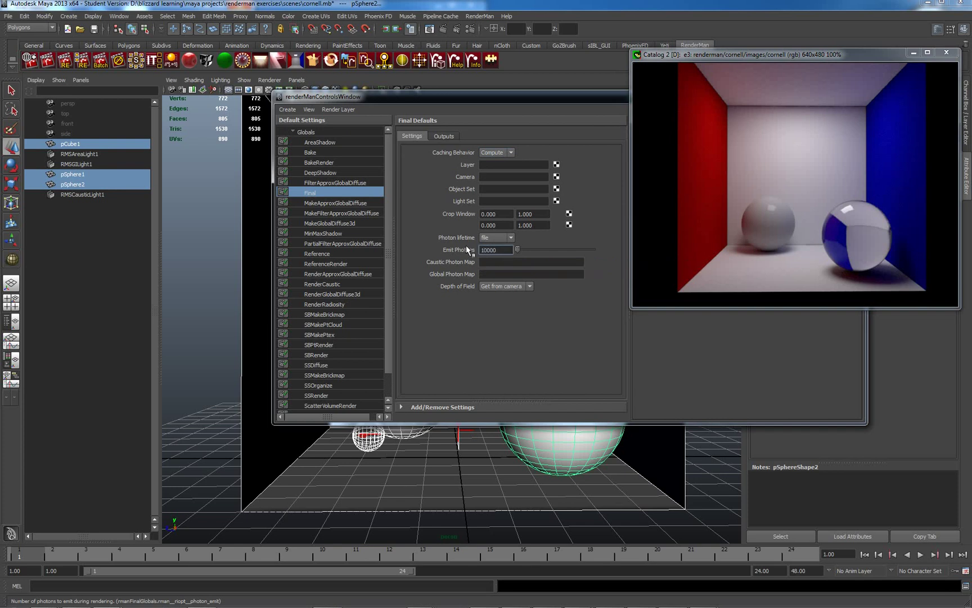
{"action": "left_click", "coordinate": [487, 261]}
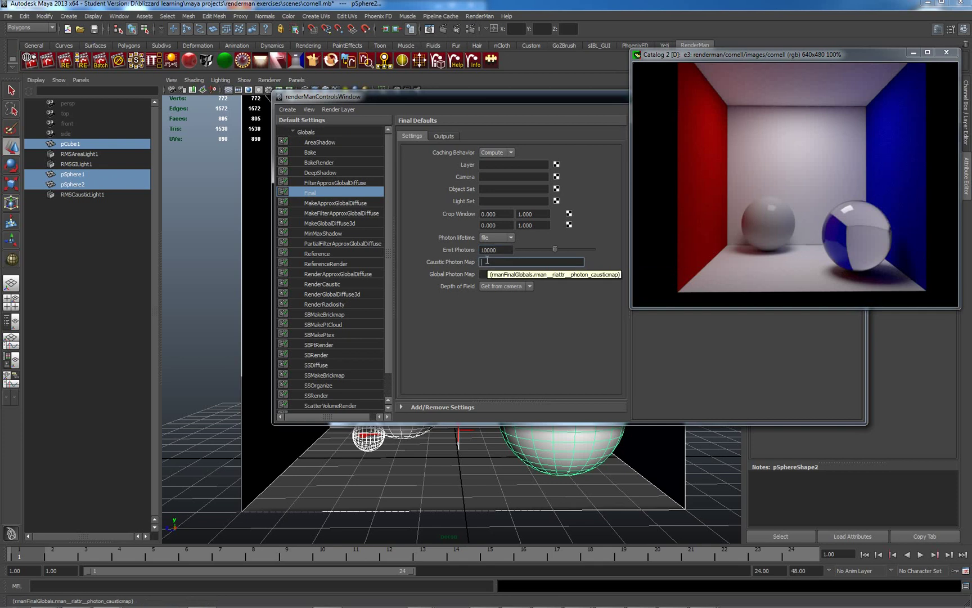
{"action": "type", "text": "marks"}
{"action": "type", "text": "caustics"}
{"action": "left_click", "coordinate": [490, 274]}
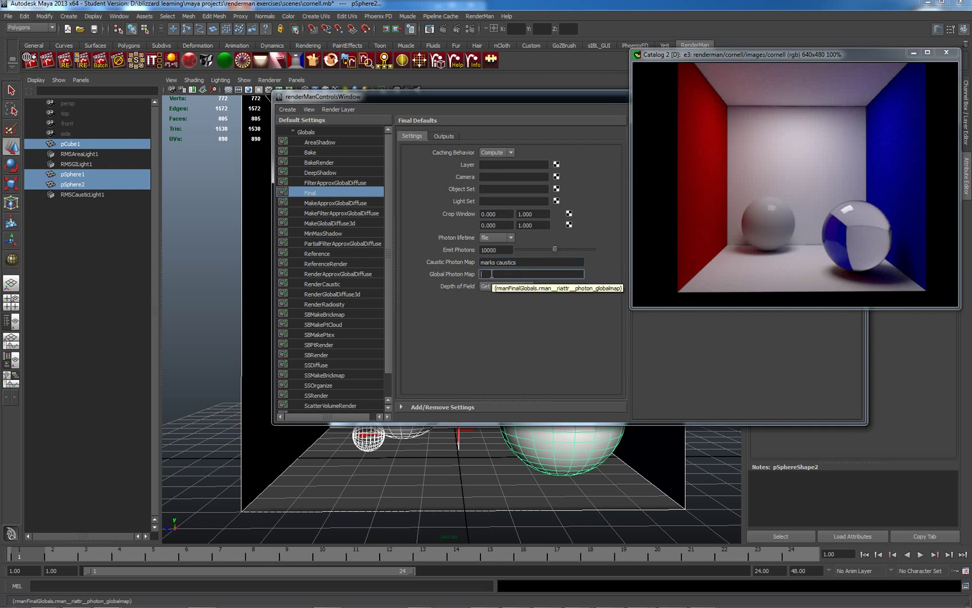
{"action": "type", "text": "global photons"}
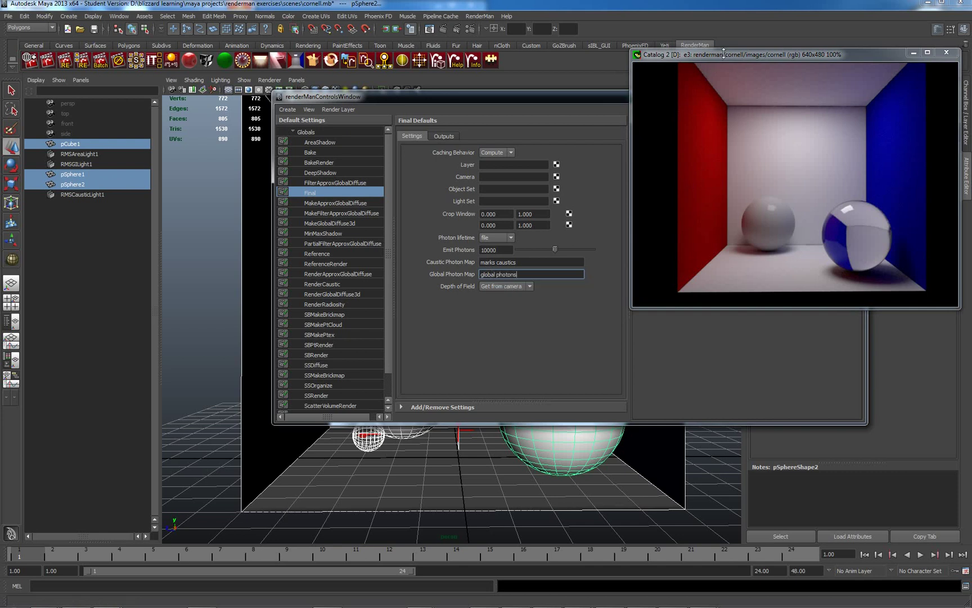
Step: Re-Render the scene with the photon-map Final settings as render e4
{"action": "left_click_drag", "start_coordinate": [725, 56], "coordinate": [495, 60]}
{"action": "right_click", "coordinate": [519, 121]}
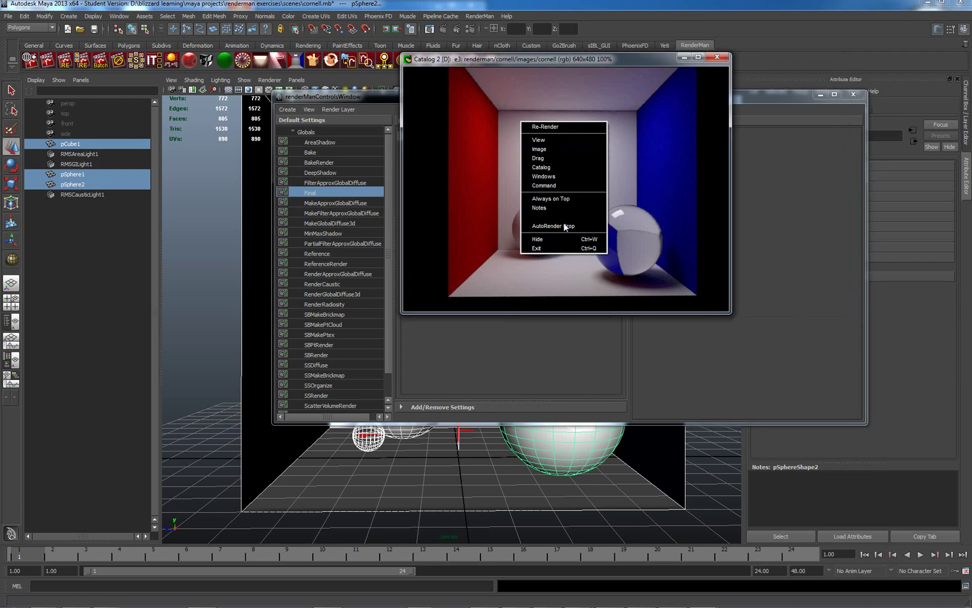
{"action": "left_click", "coordinate": [552, 127]}
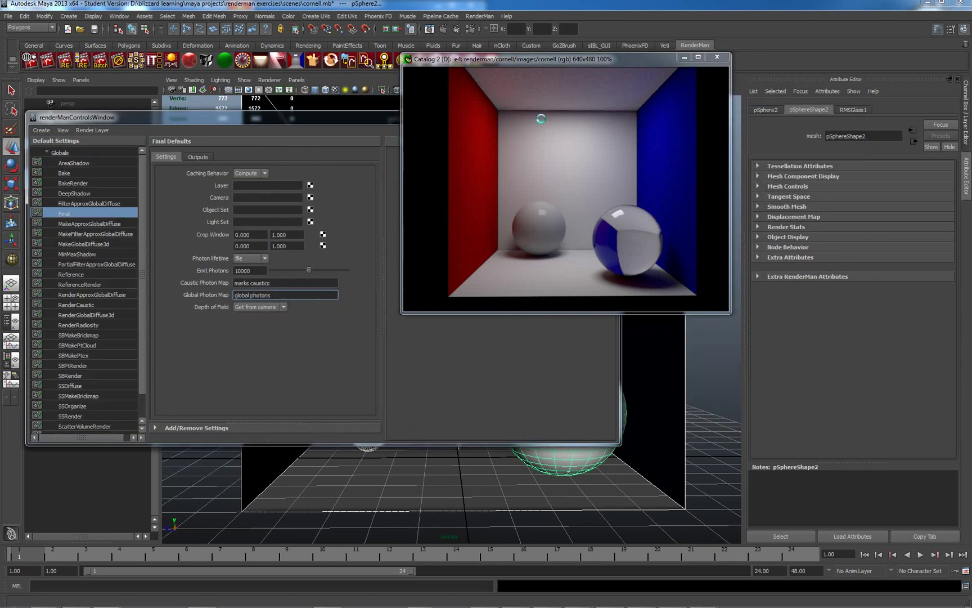
Step: Add RenderMan caustic controls to the RMSGlass1 material
{"action": "left_click", "coordinate": [852, 109]}
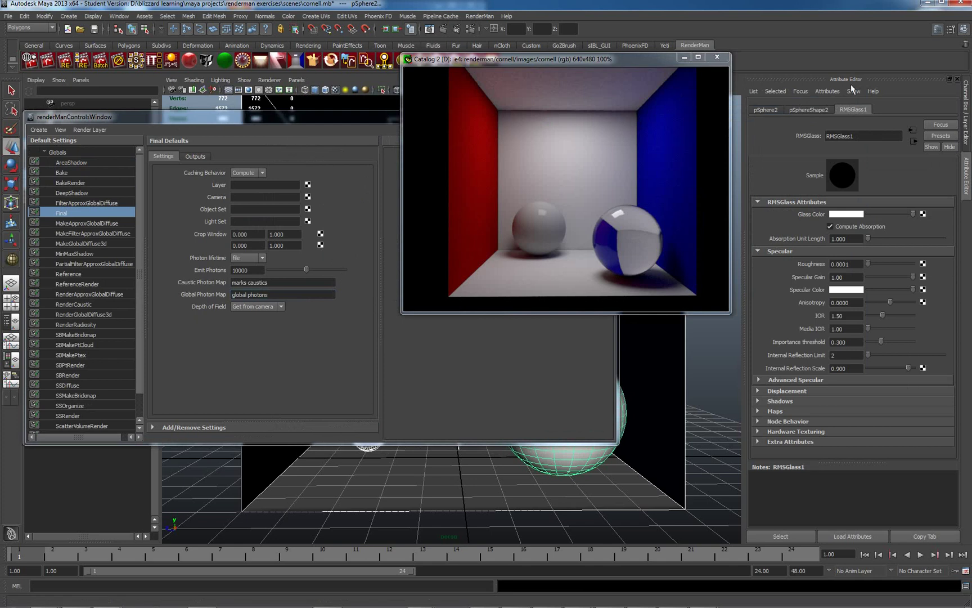
{"action": "left_click", "coordinate": [825, 91]}
{"action": "mouse_move", "coordinate": [840, 141]}
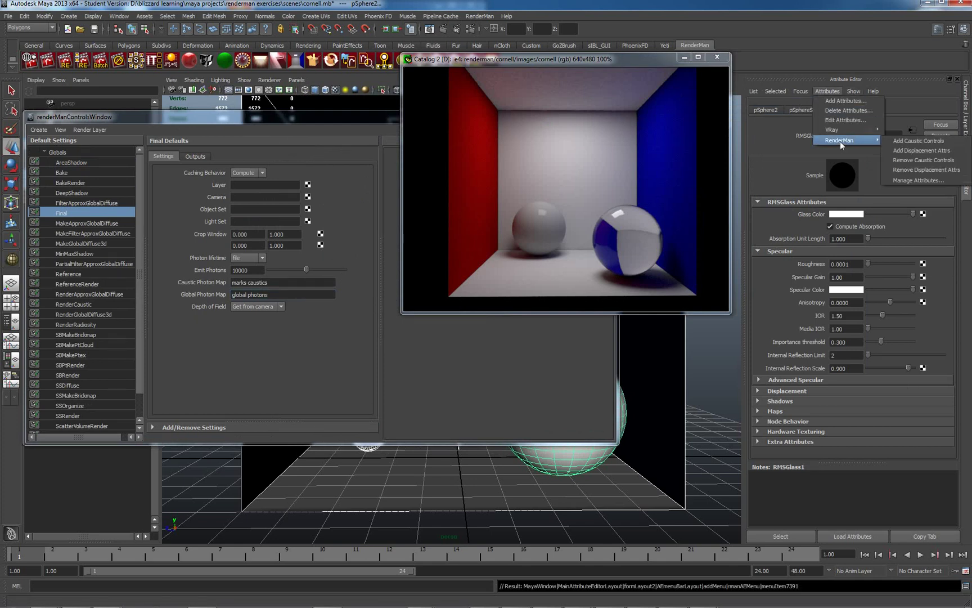
{"action": "left_click", "coordinate": [916, 141]}
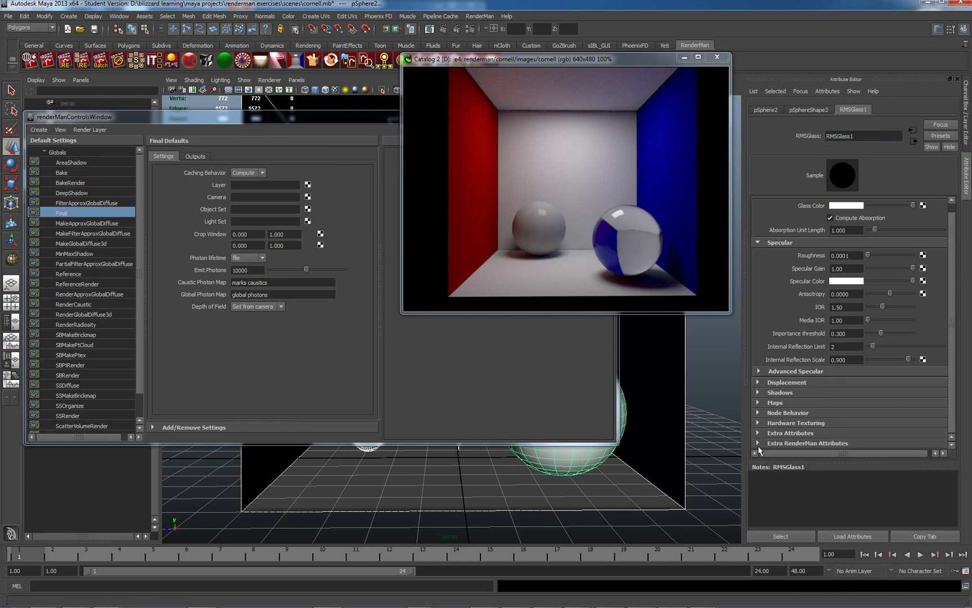
Step: Change RMSGlass1's photon Shading Model from Matte to Glass under Extra RenderMan Attributes
{"action": "left_click", "coordinate": [759, 442]}
{"action": "scroll", "coordinate": [953, 360], "scroll_direction": "down", "scroll_amount": 1}
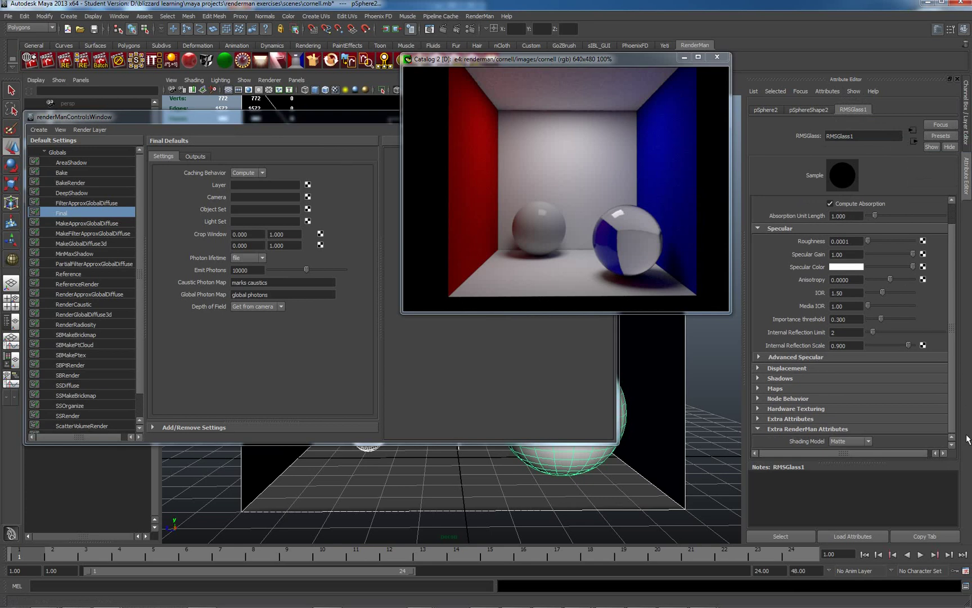
{"action": "left_click", "coordinate": [869, 441]}
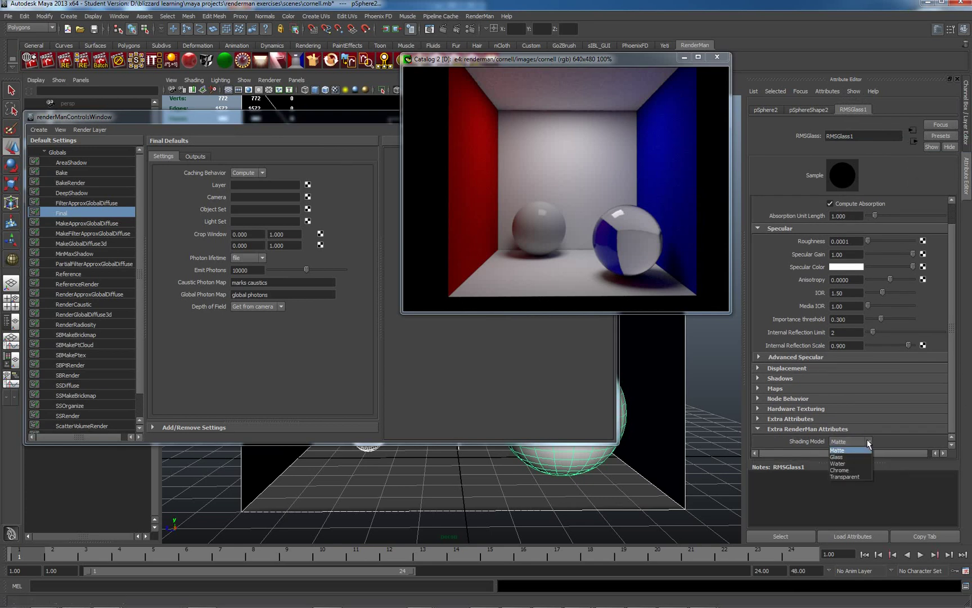
{"action": "left_click", "coordinate": [838, 456]}
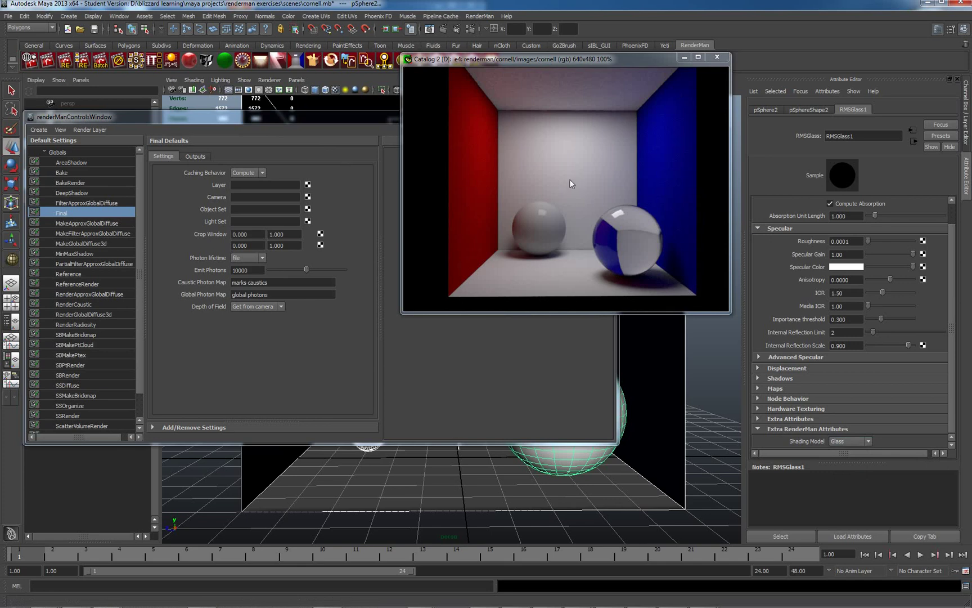
Step: Re-render the Cornell box from the Catalog as render e5 to show the glass caustics
{"action": "right_click_drag", "start_coordinate": [565, 171], "coordinate": [586, 176]}
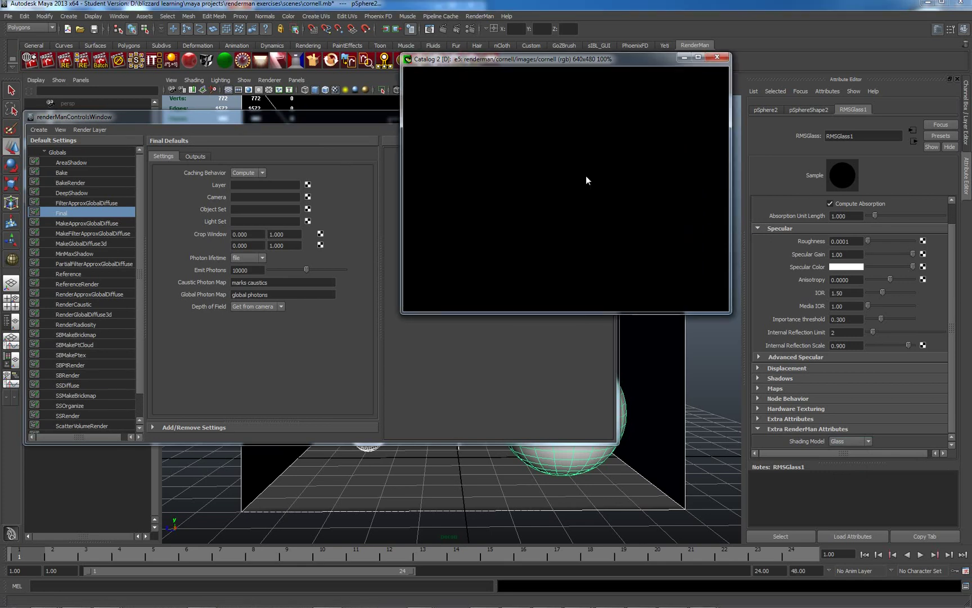